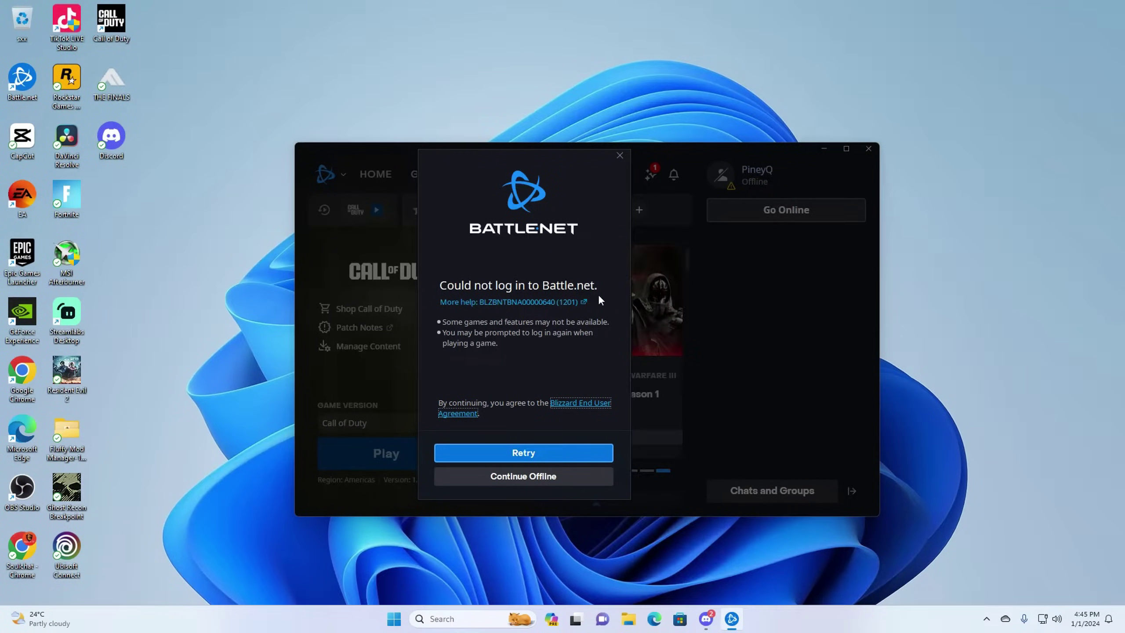
# Step: Retry the Battle.net login five times after the login error
pyautogui.click(524, 453)
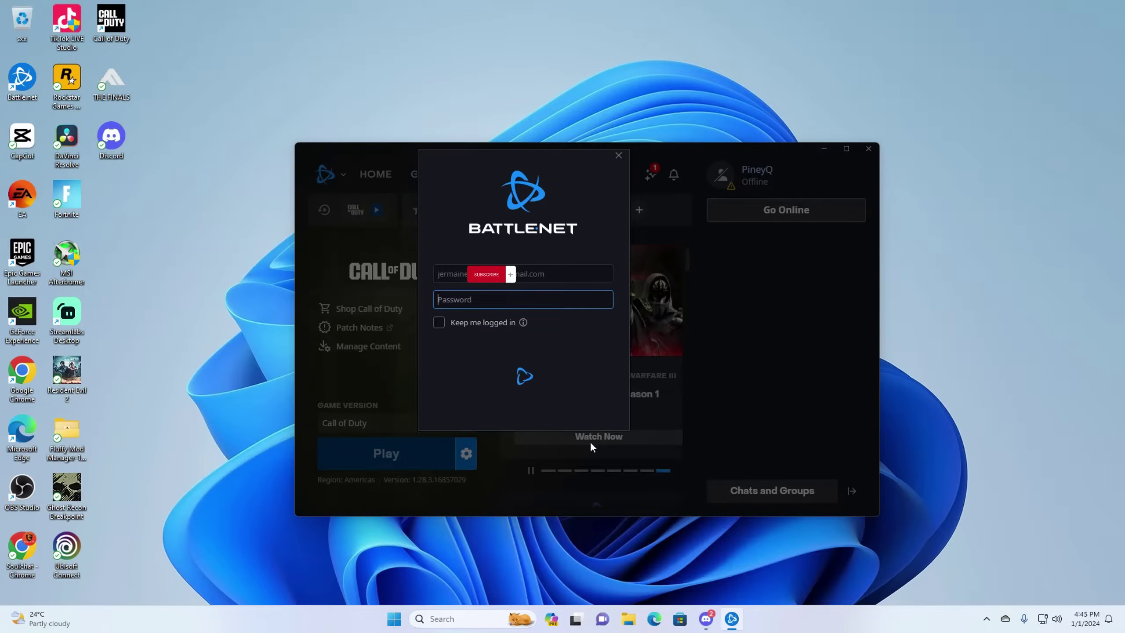
pyautogui.click(519, 450)
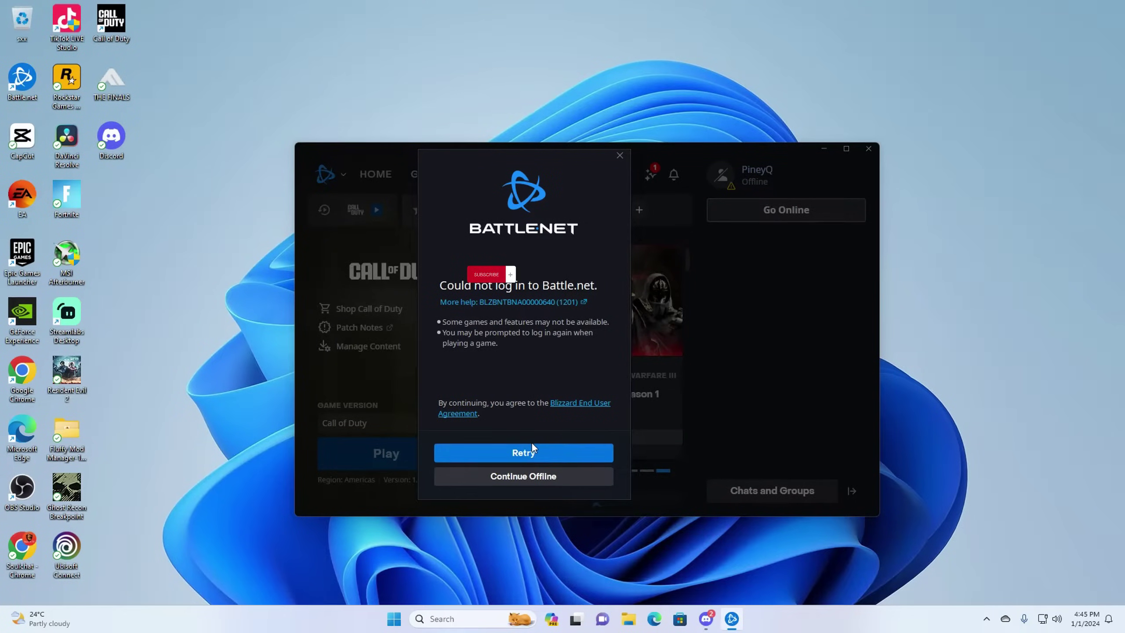
pyautogui.click(510, 450)
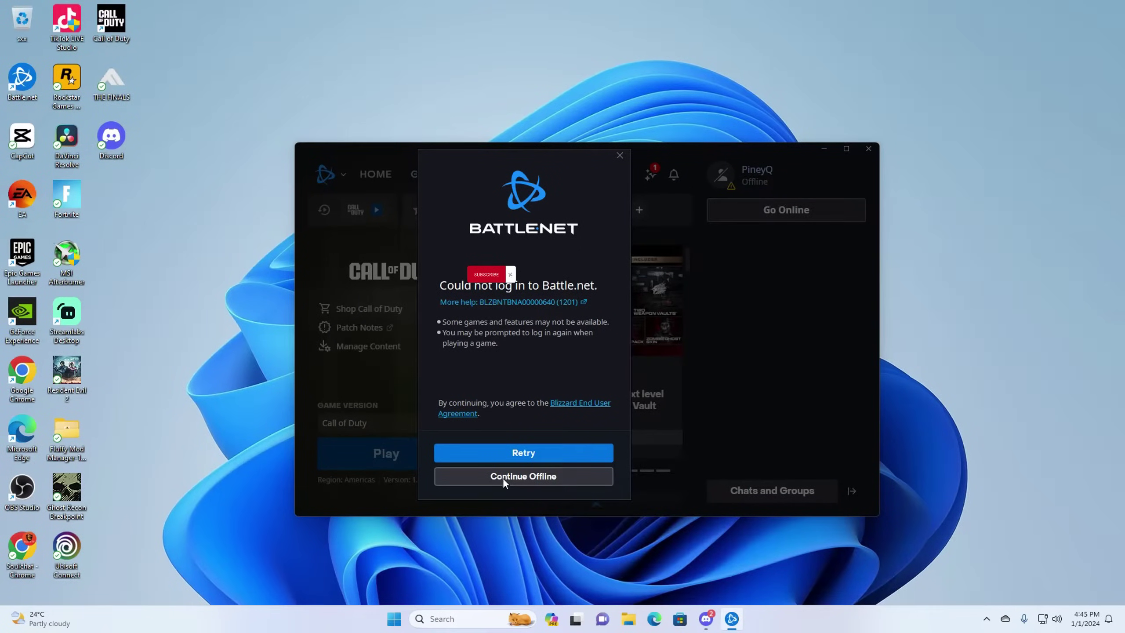
pyautogui.click(480, 459)
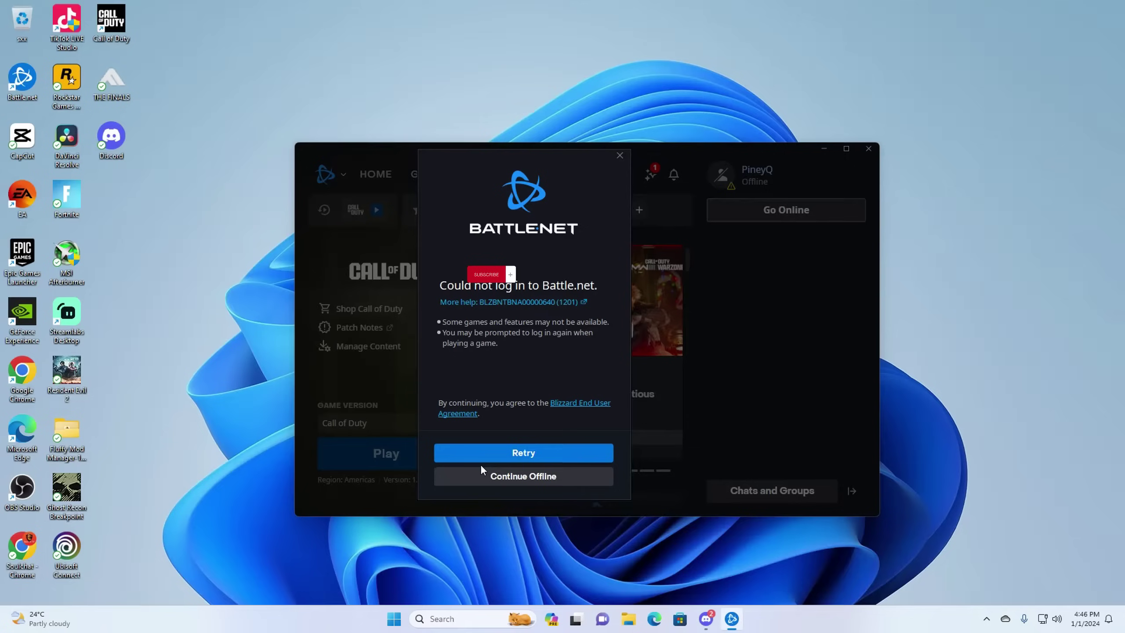
pyautogui.click(533, 445)
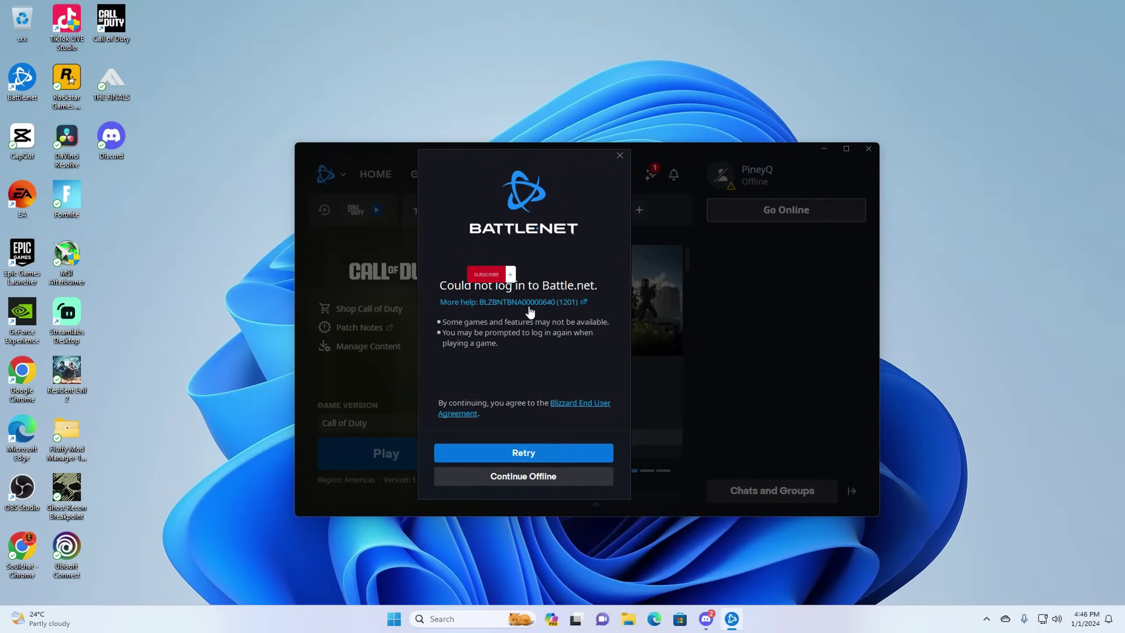
# Step: Check the error code's help article, then open Windows Date & time settings from the clock
pyautogui.click(579, 300)
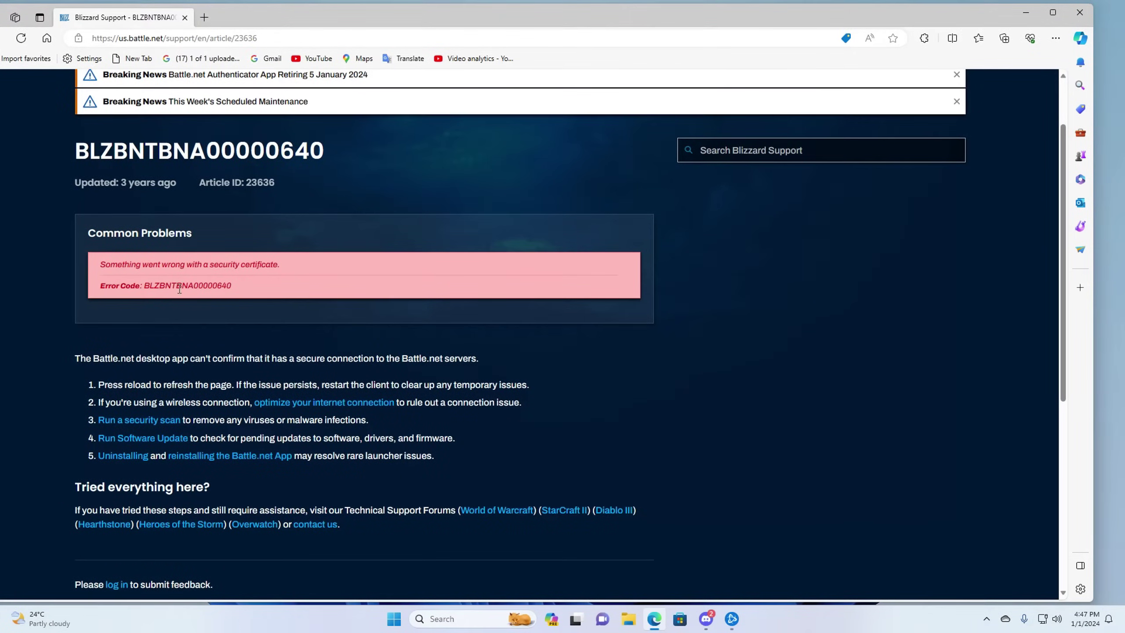
pyautogui.scroll(-3, 186, 410)
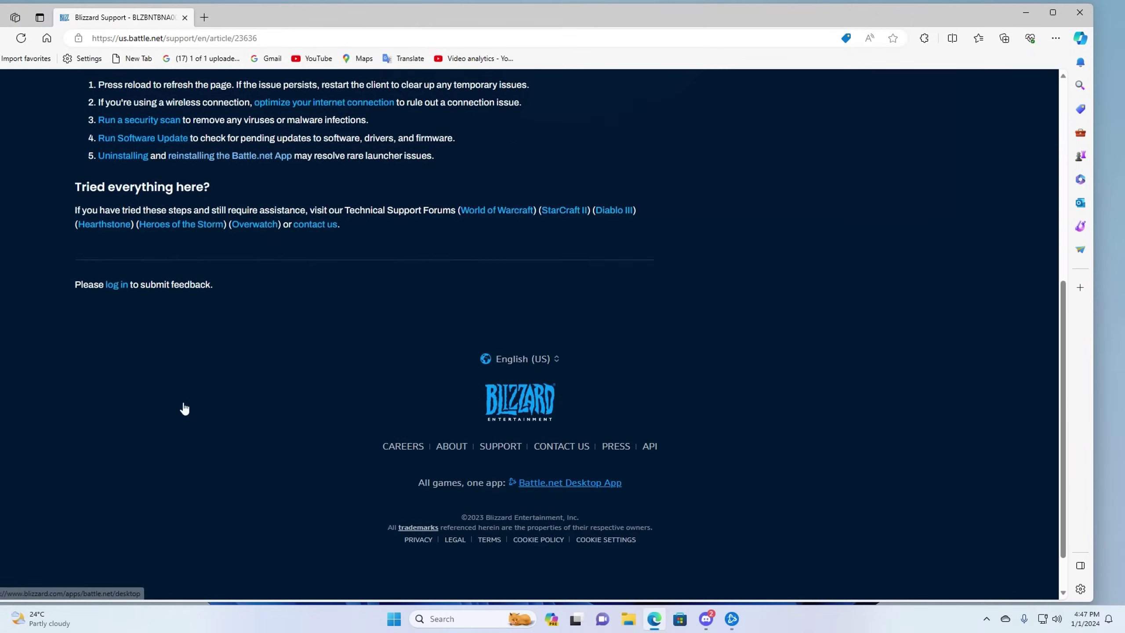
pyautogui.scroll(2, 332, 364)
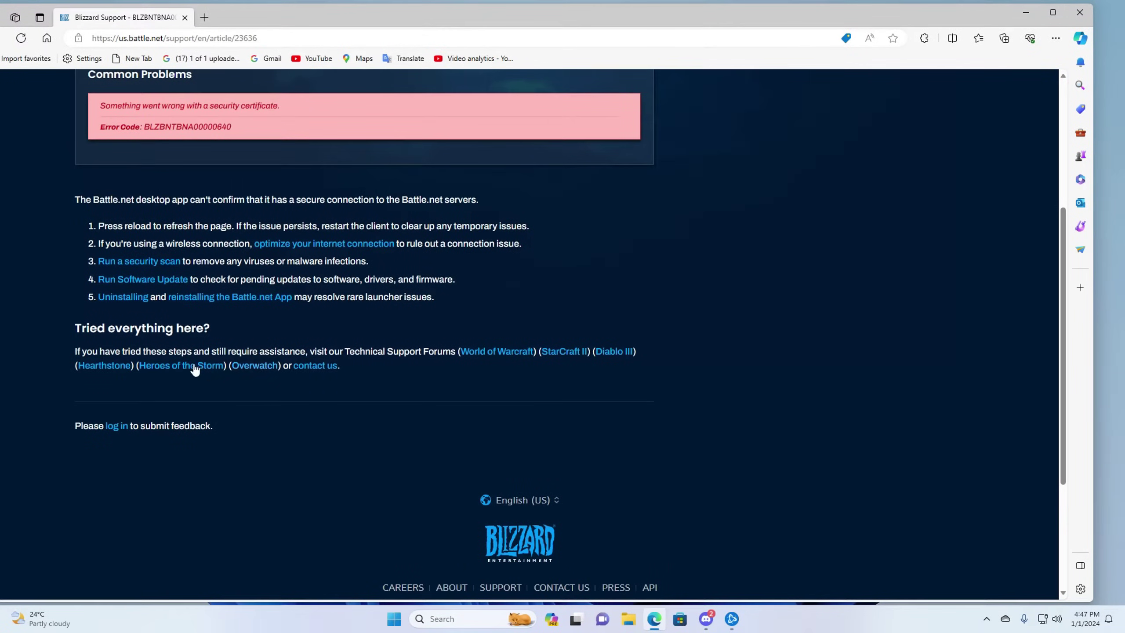
pyautogui.scroll(1, 189, 370)
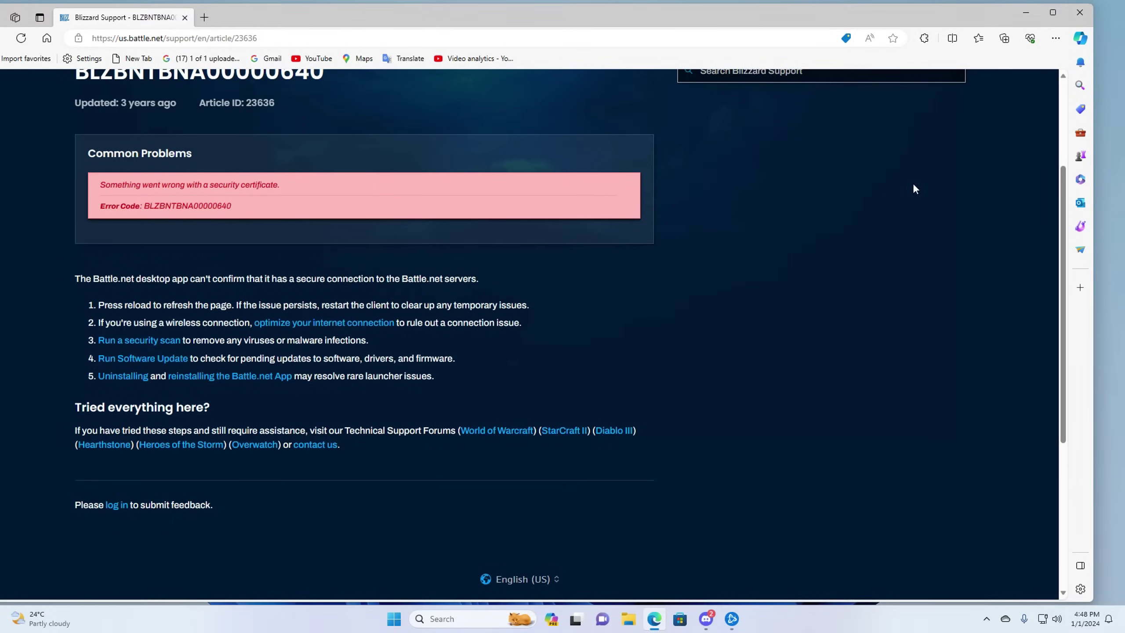
pyautogui.click(1079, 13)
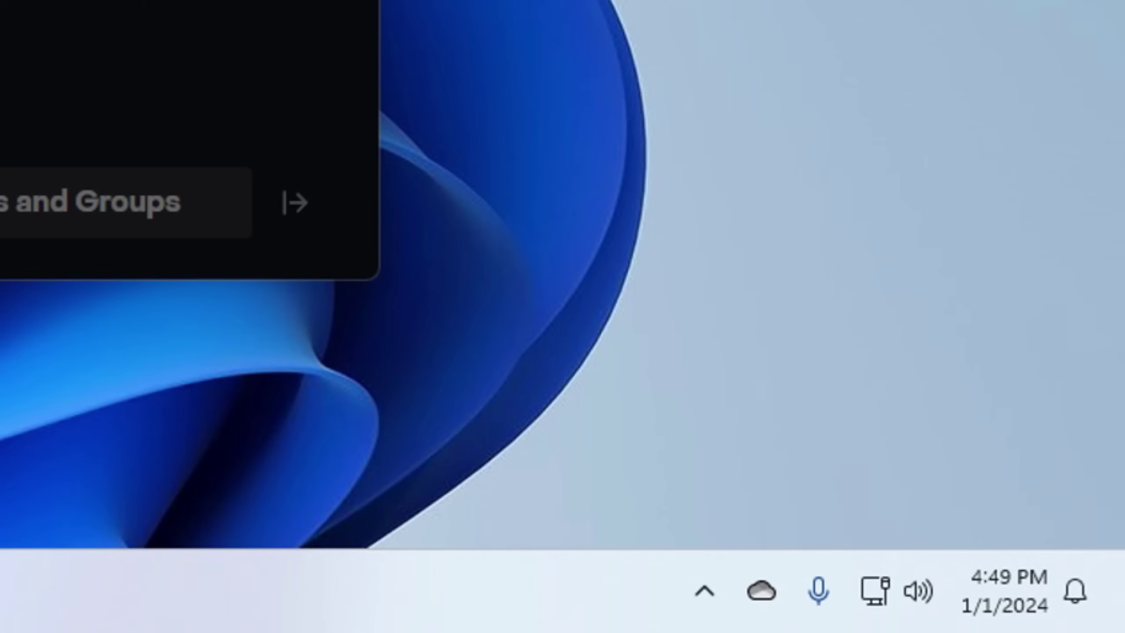
pyautogui.rightClick(1025, 591)
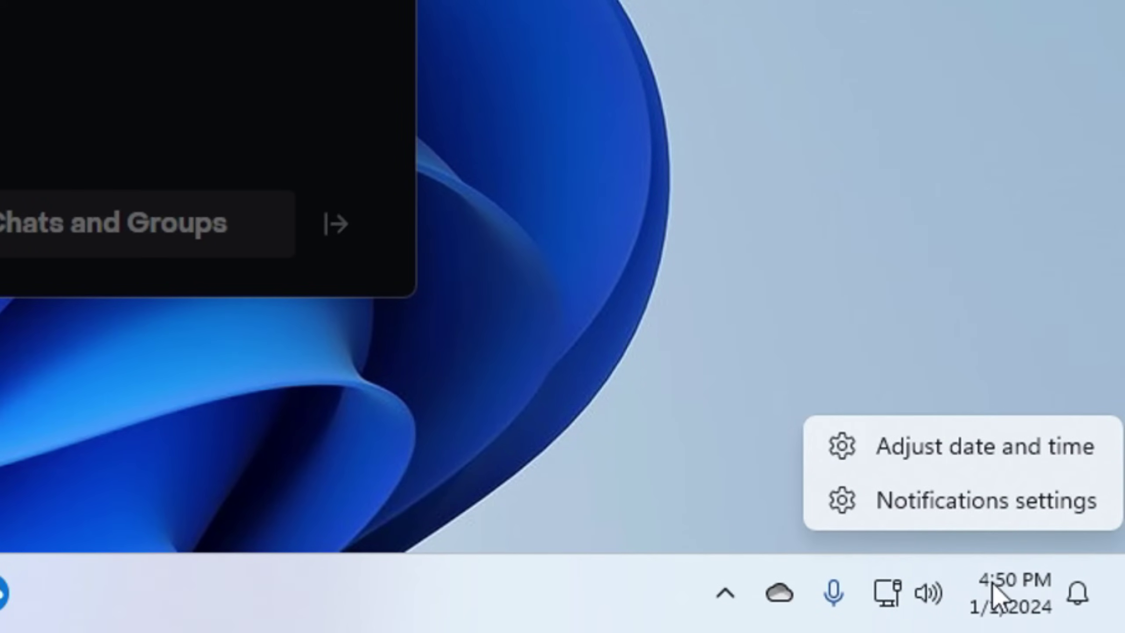
pyautogui.click(920, 449)
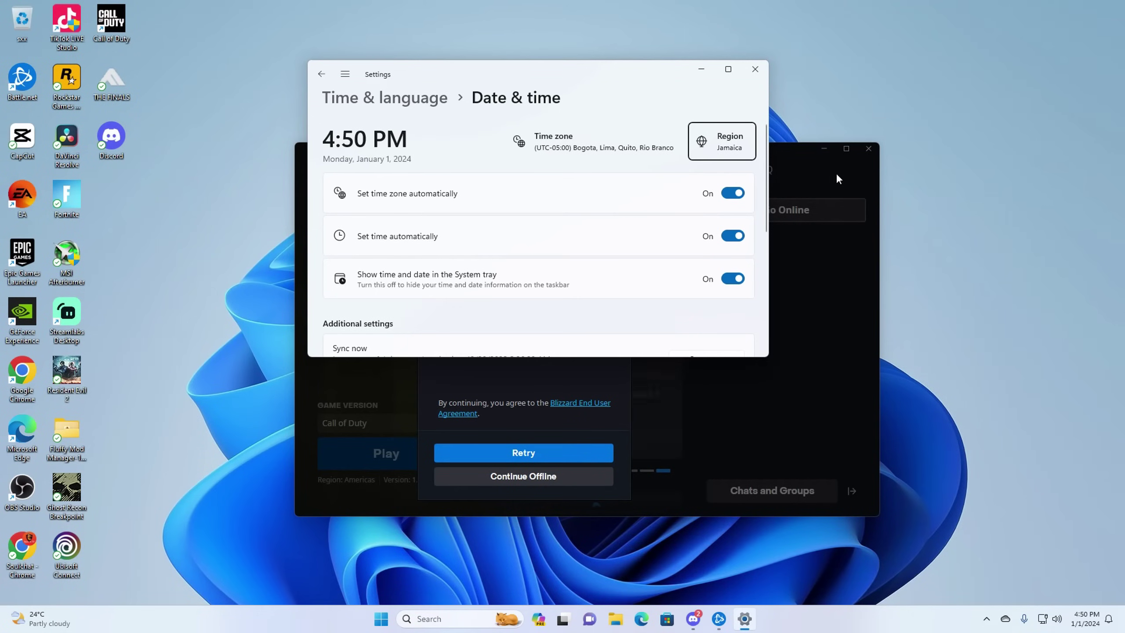
# Step: Move the Date & time Settings window slightly right and down
pyautogui.moveTo(470, 75); pyautogui.dragTo(551, 98)
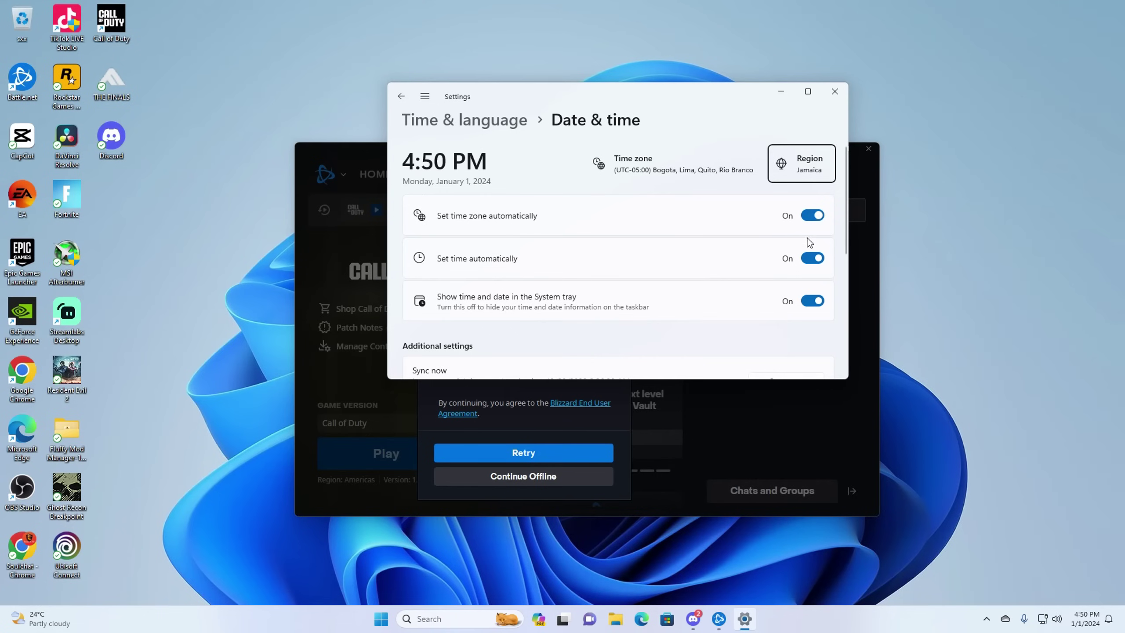
pyautogui.scroll(-2, 791, 264)
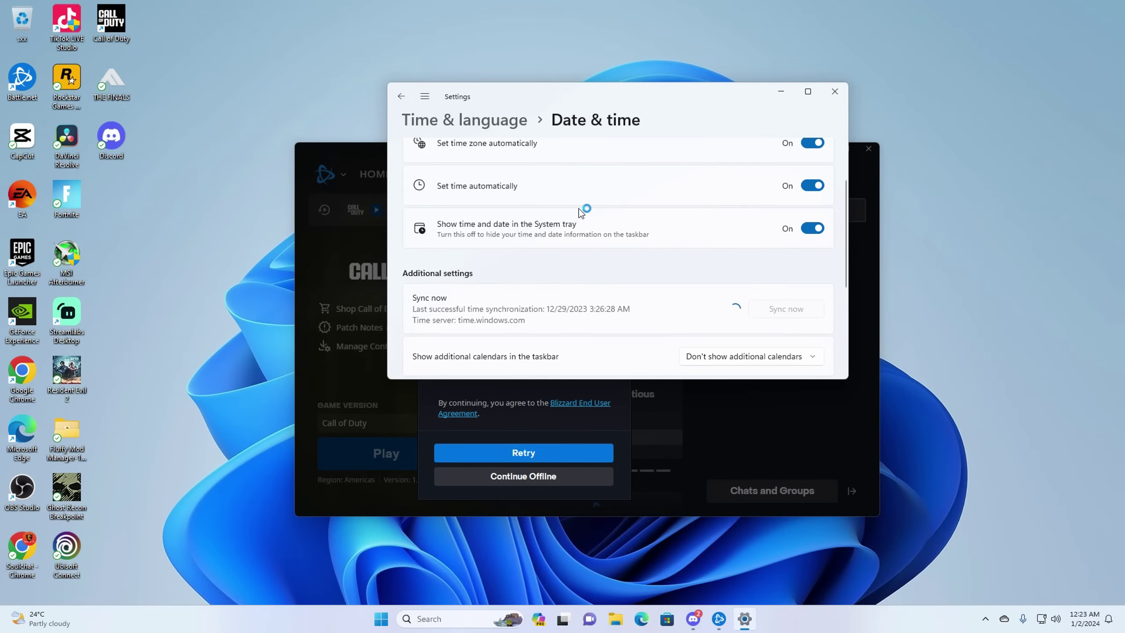
pyautogui.scroll(2, 583, 211)
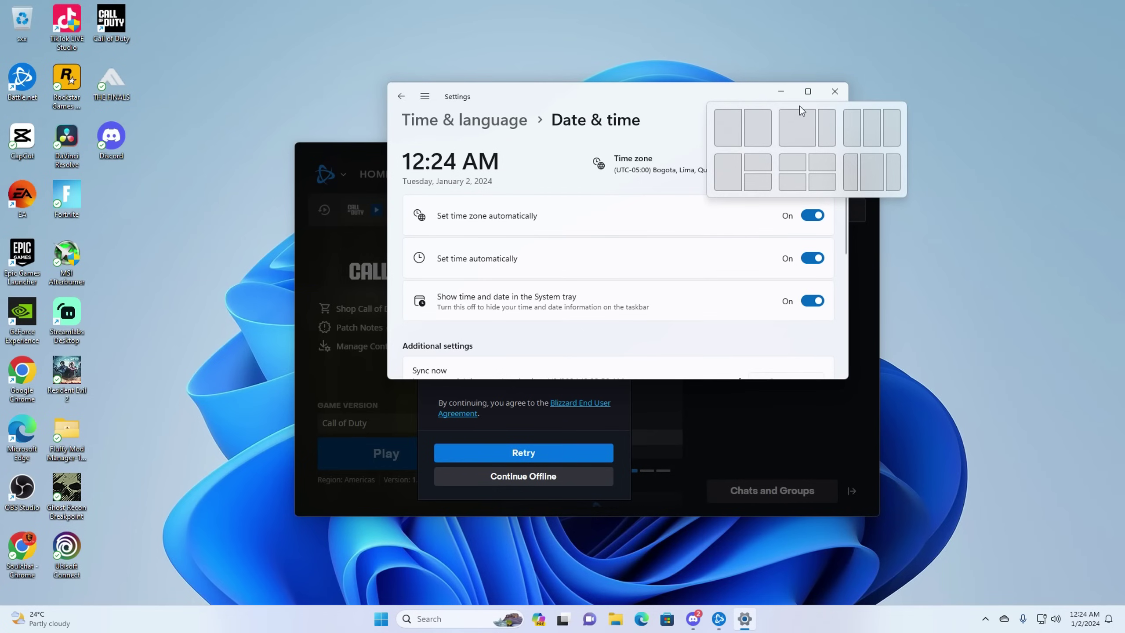
# Step: Close Settings, dismiss the stray desktop menu, and retry the Battle.net login
pyautogui.moveTo(808, 92)
pyautogui.click(834, 95)
pyautogui.rightClick(1018, 256)
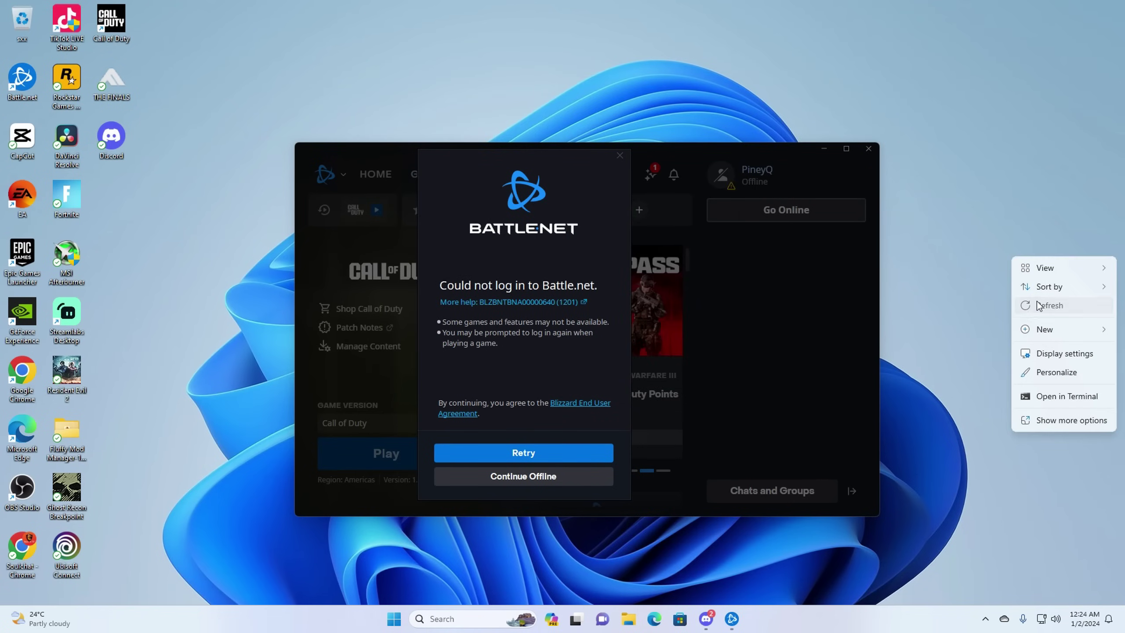
pyautogui.click(981, 221)
pyautogui.rightClick(991, 217)
pyautogui.click(543, 455)
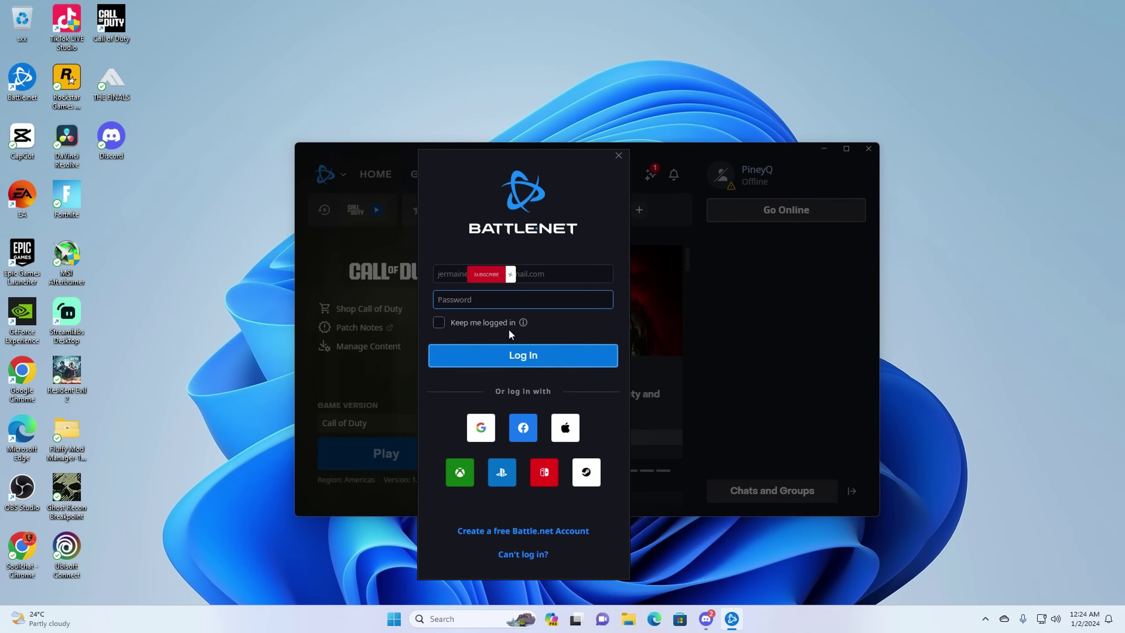
pyautogui.write('••')
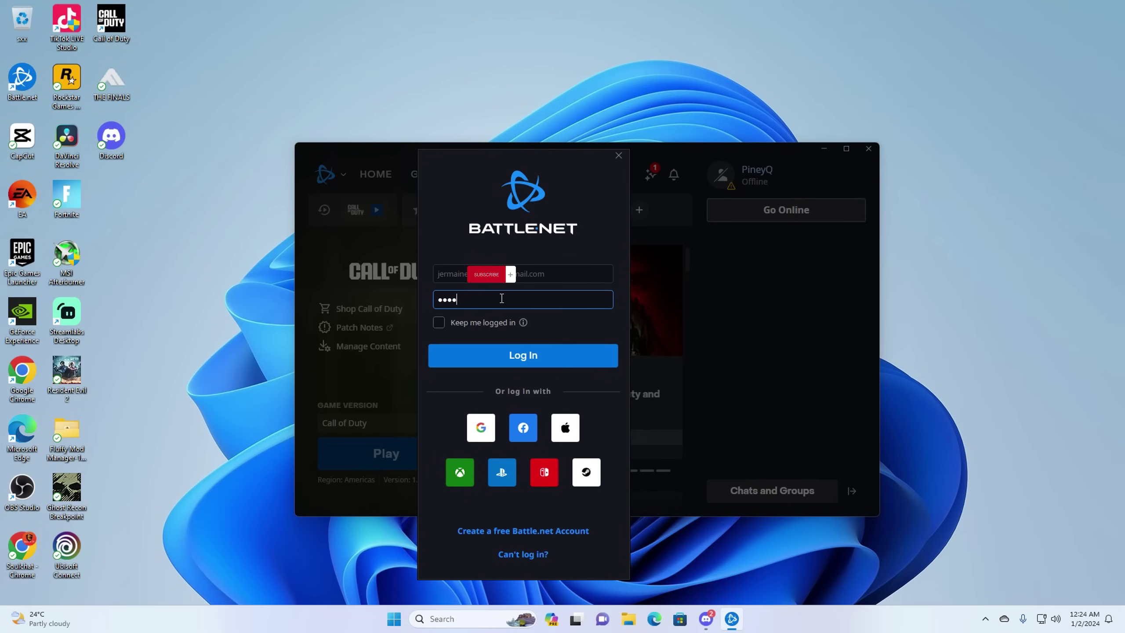